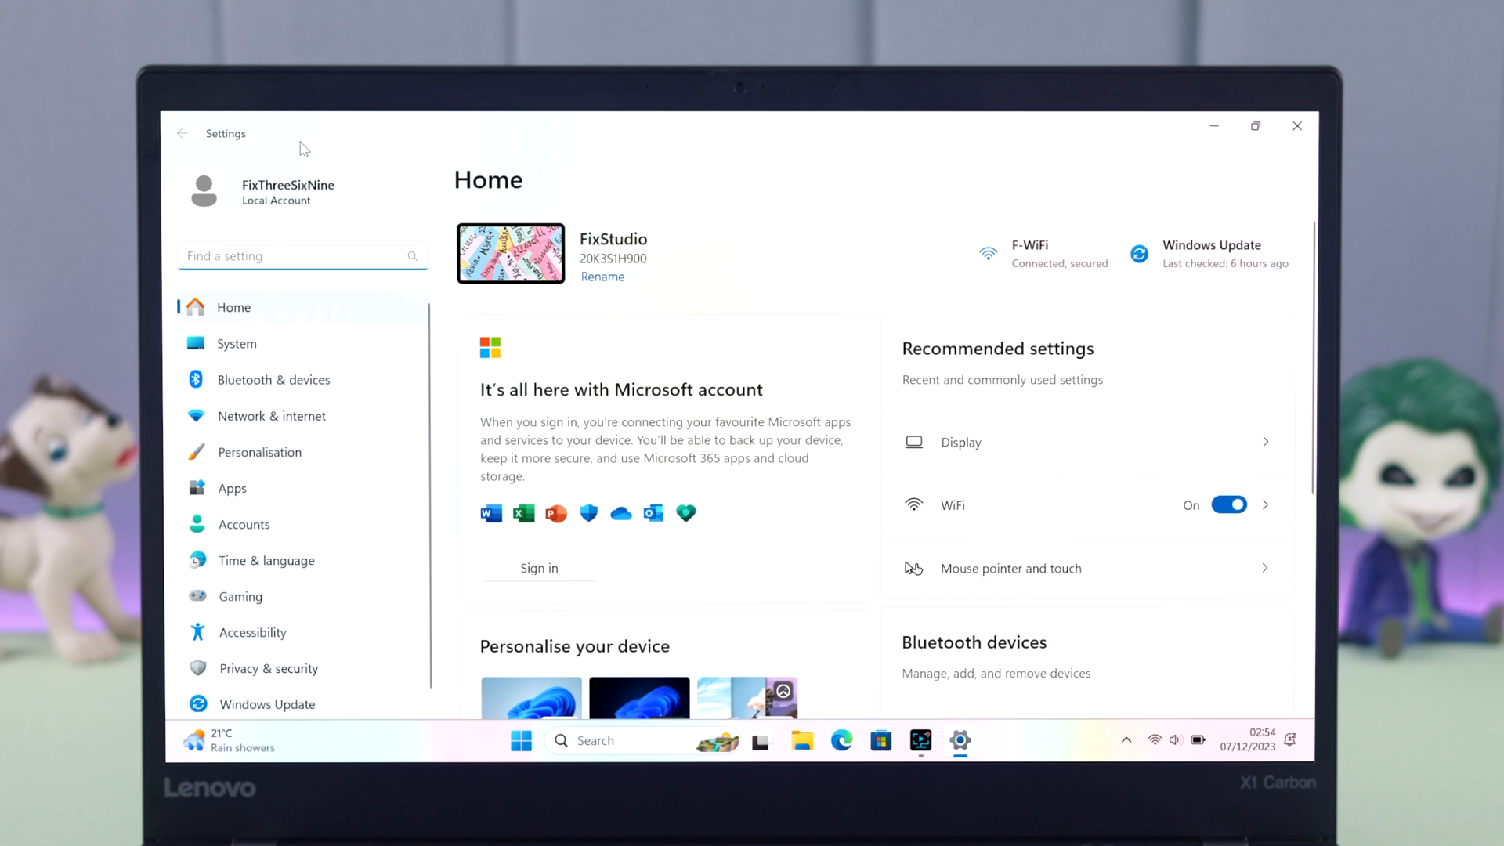
View the local account on the Accounts page, then close Settings.
left_click(261, 188)
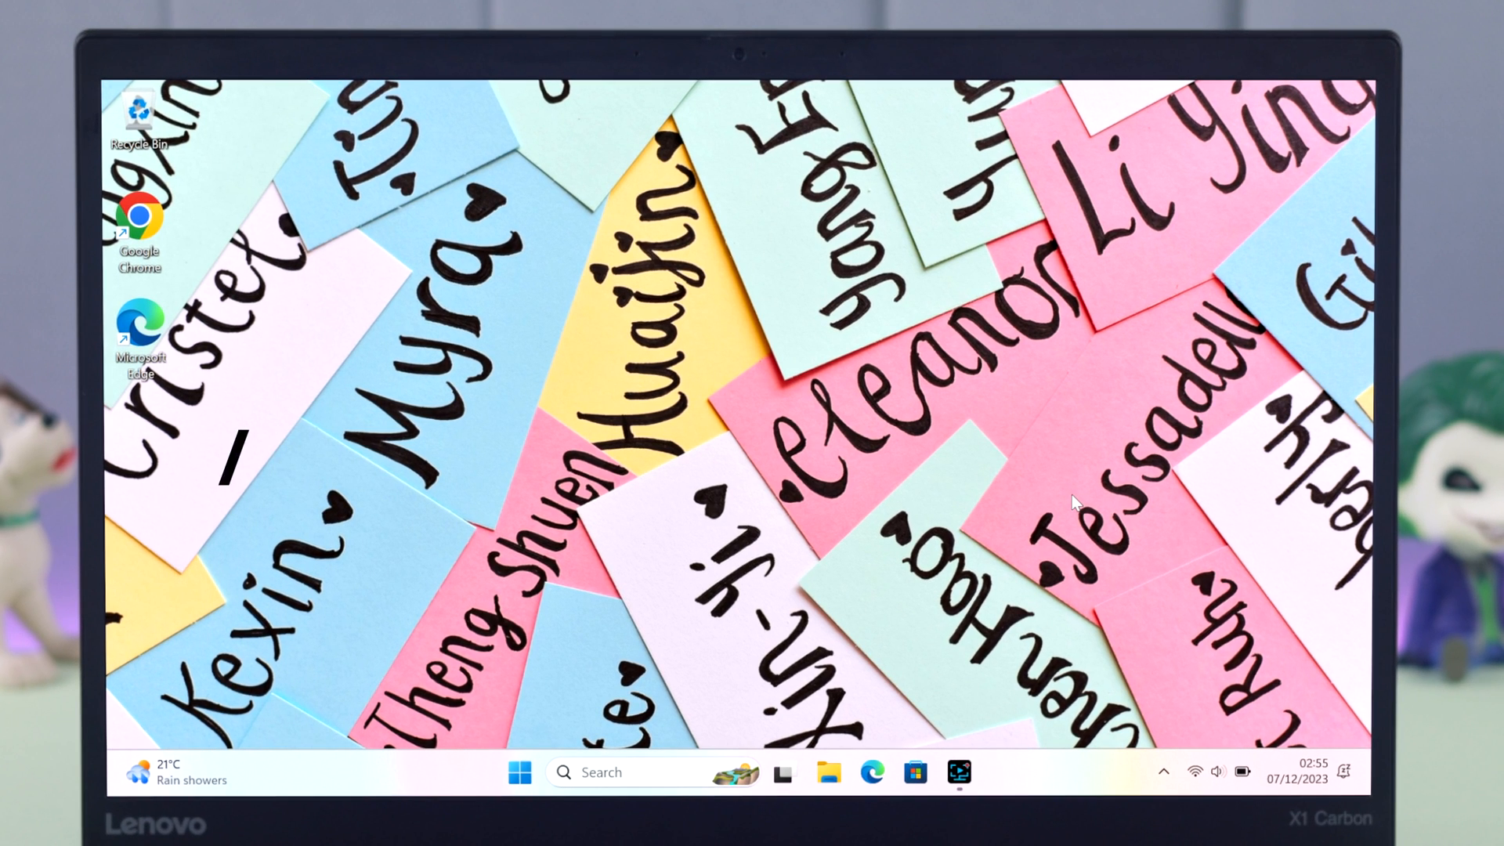
Run netplwiz from the Run dialog to show the User Accounts window.
key("super+r")
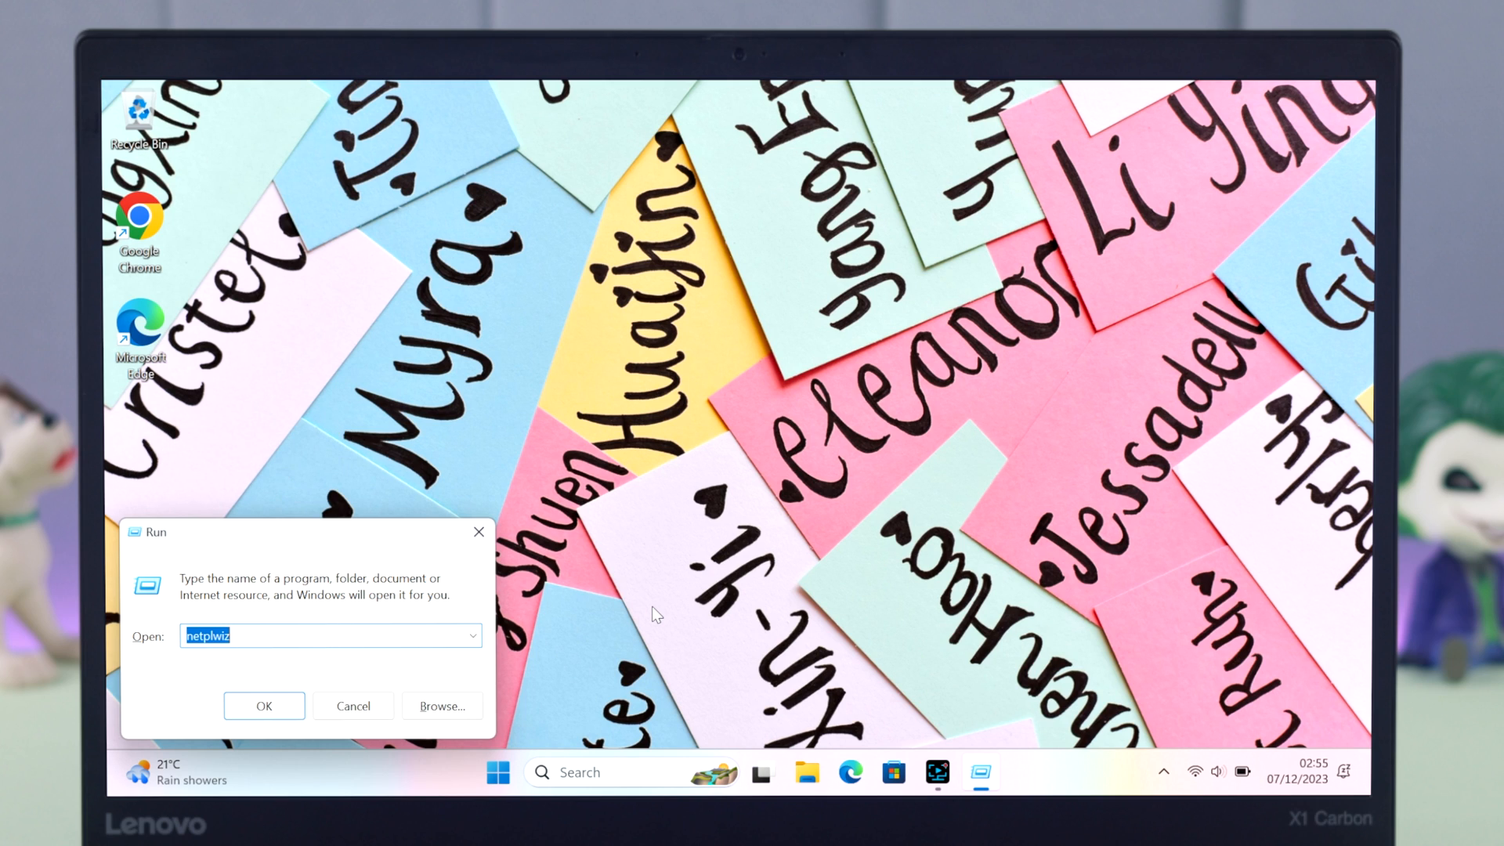
left_click(264, 706)
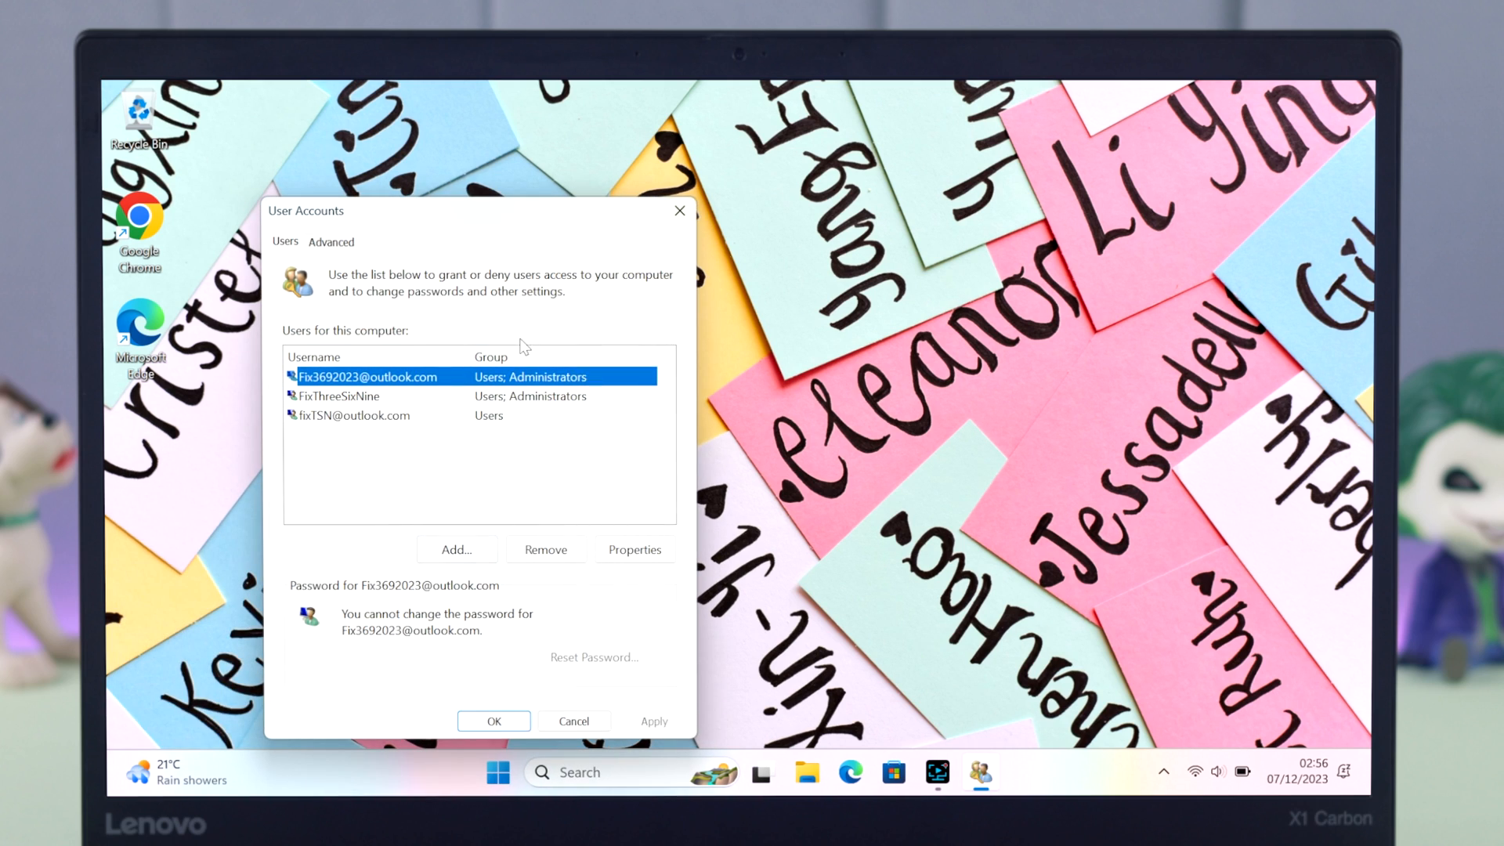
Rename the local administrator account to 'Studio PC' in its properties and confirm the User Accounts window.
left_click(403, 402)
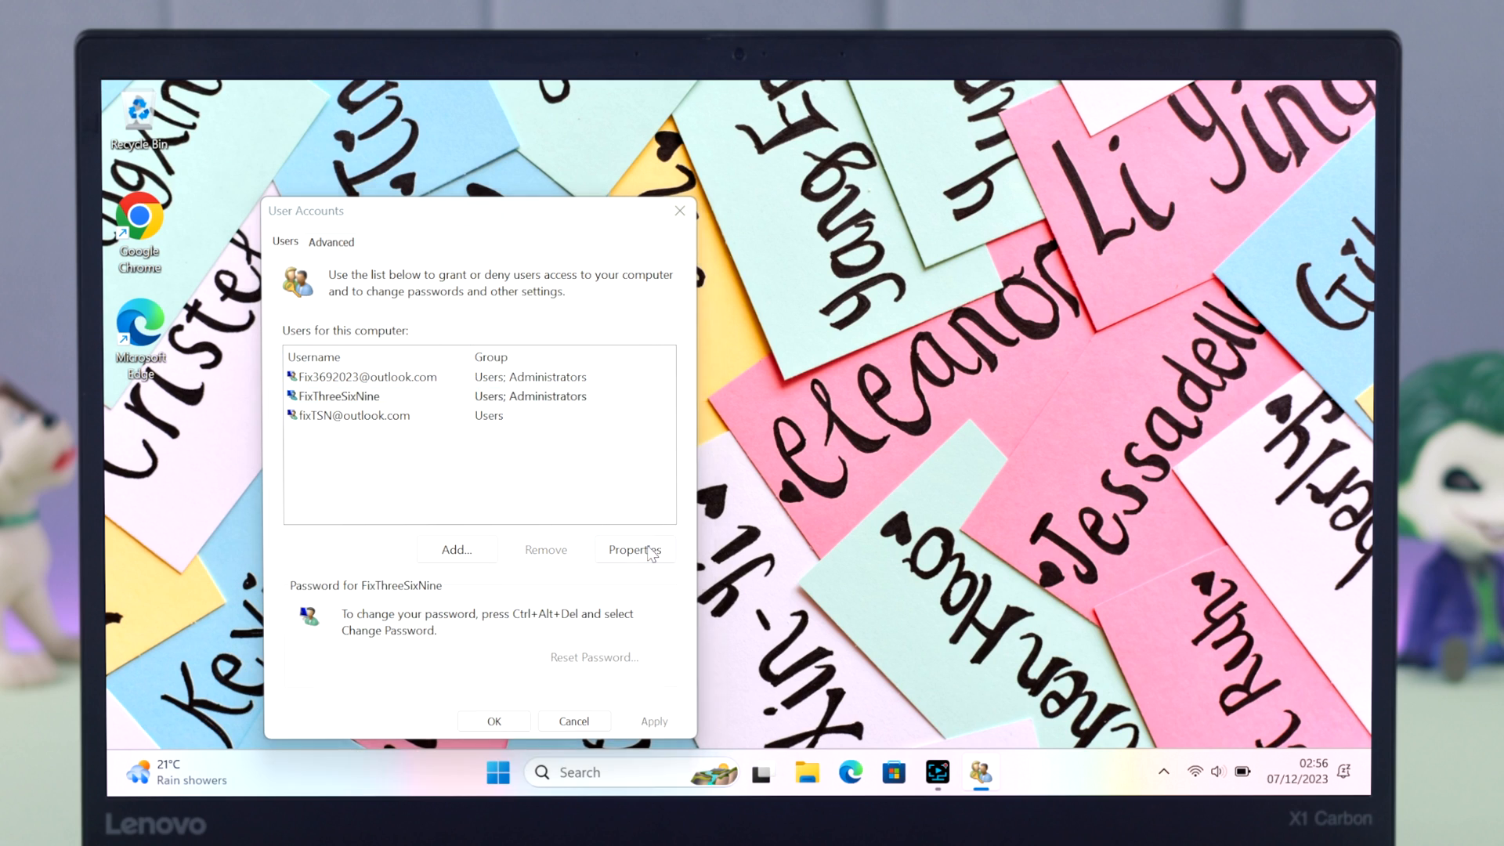
left_click(648, 549)
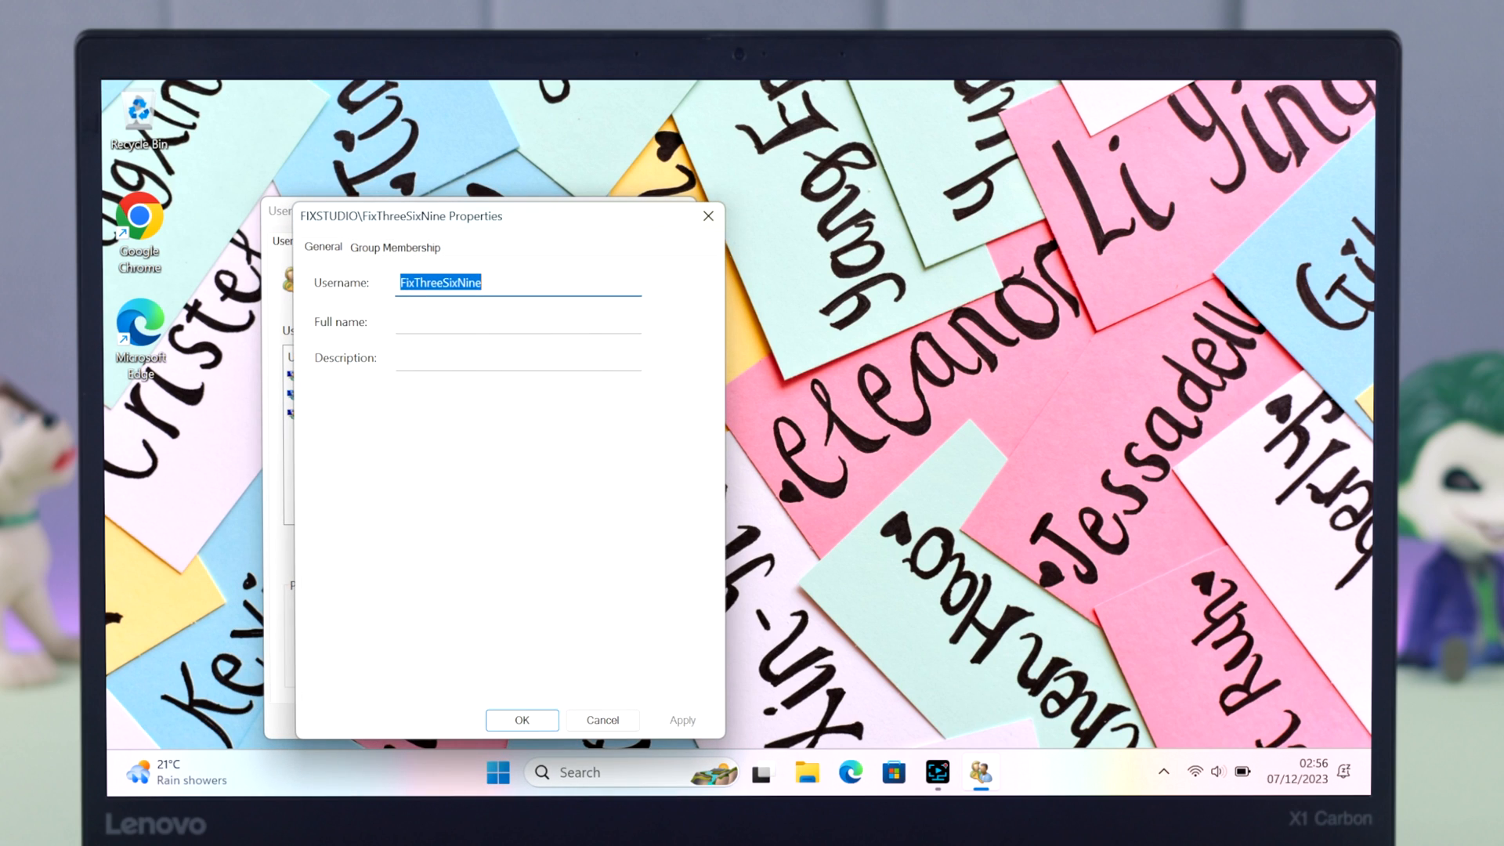
key("Tab")
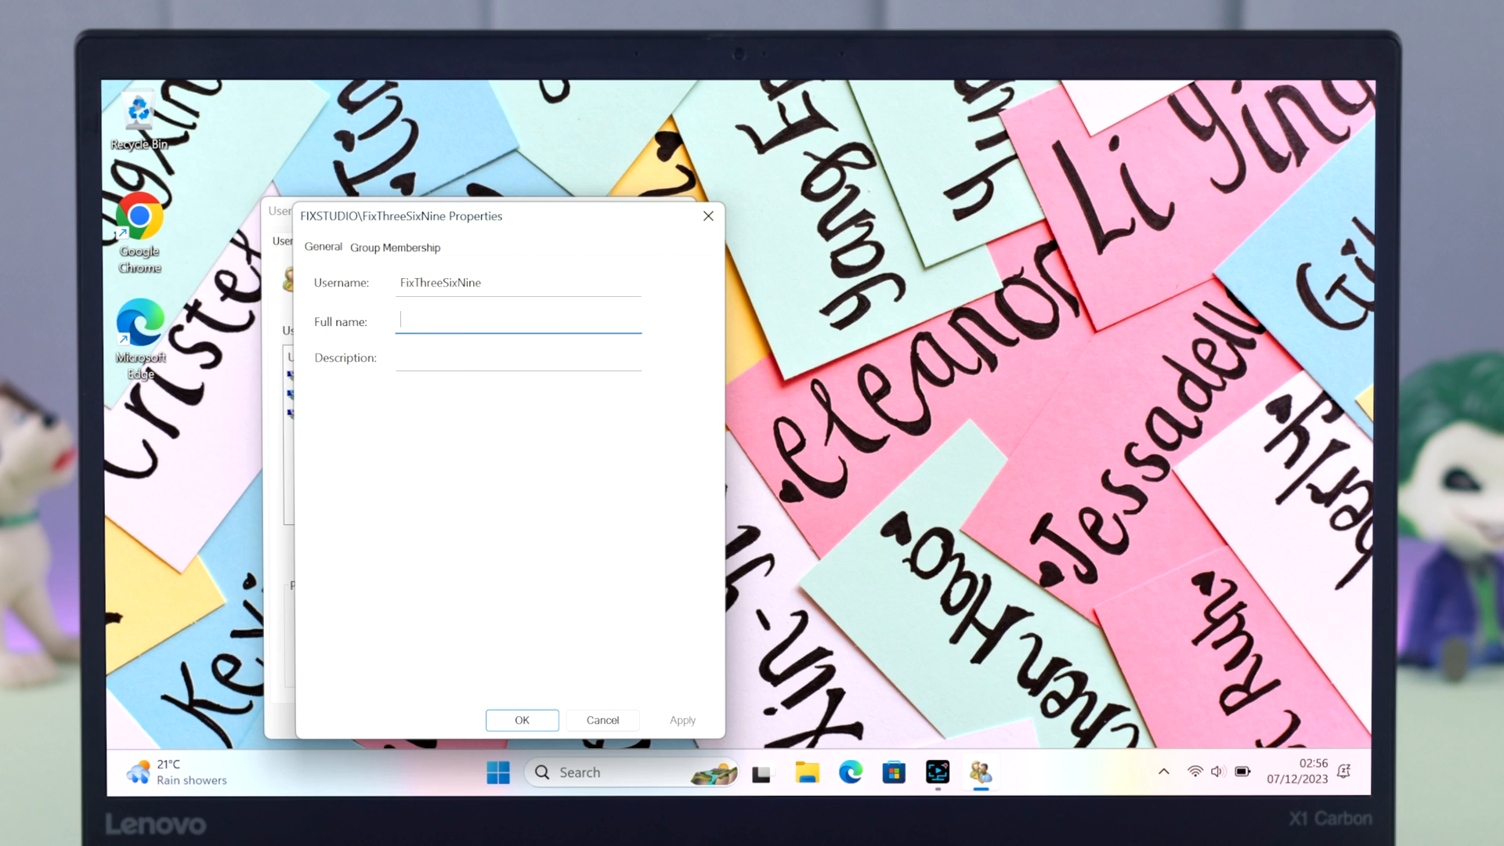
key("Tab")
key("shift+Tab")
key("shift+Tab")
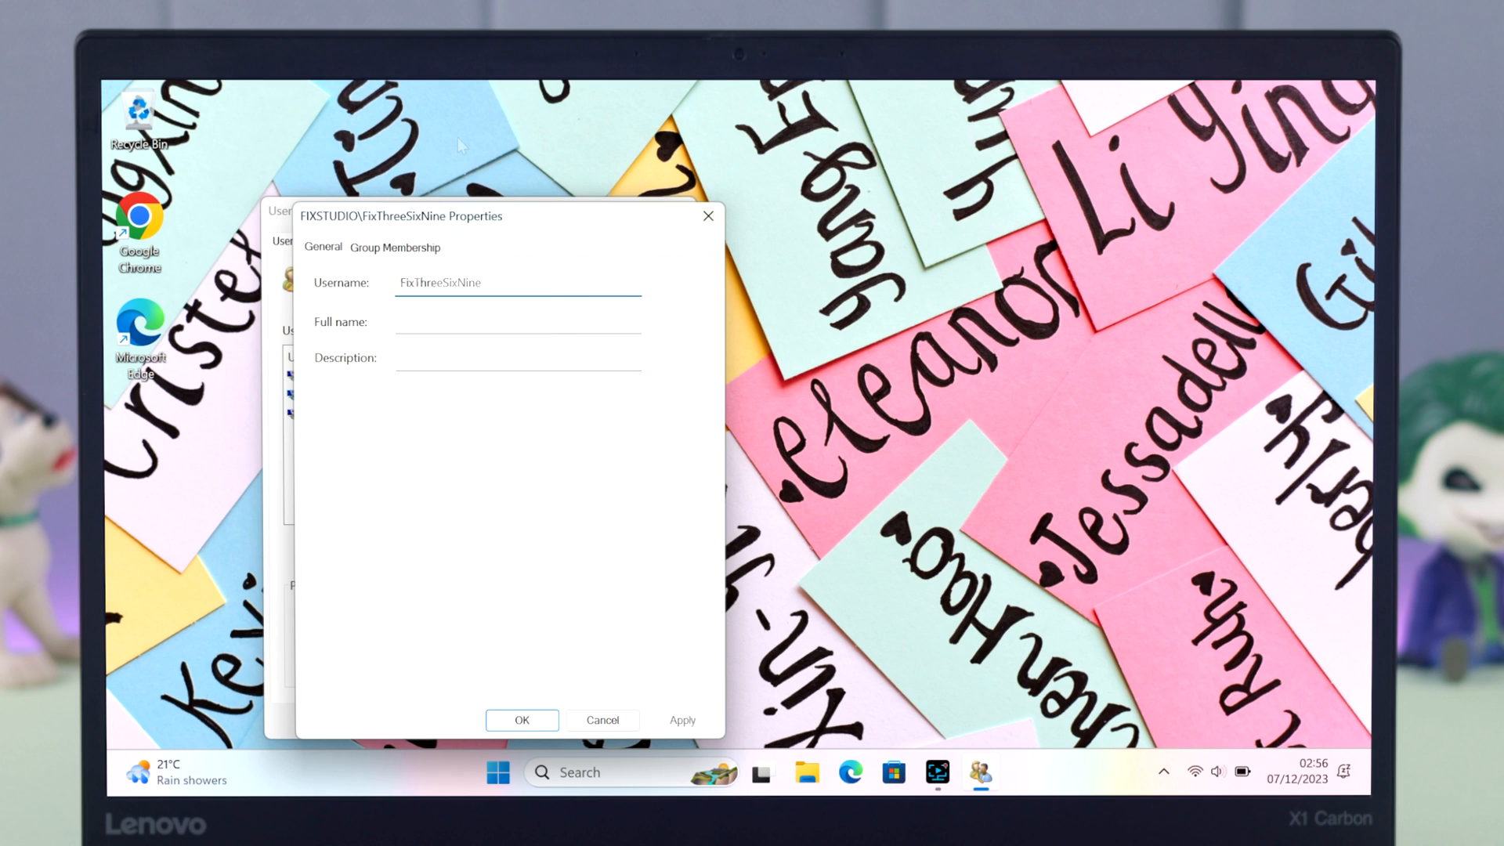
type("StudioPC")
left_click(683, 721)
left_click(525, 724)
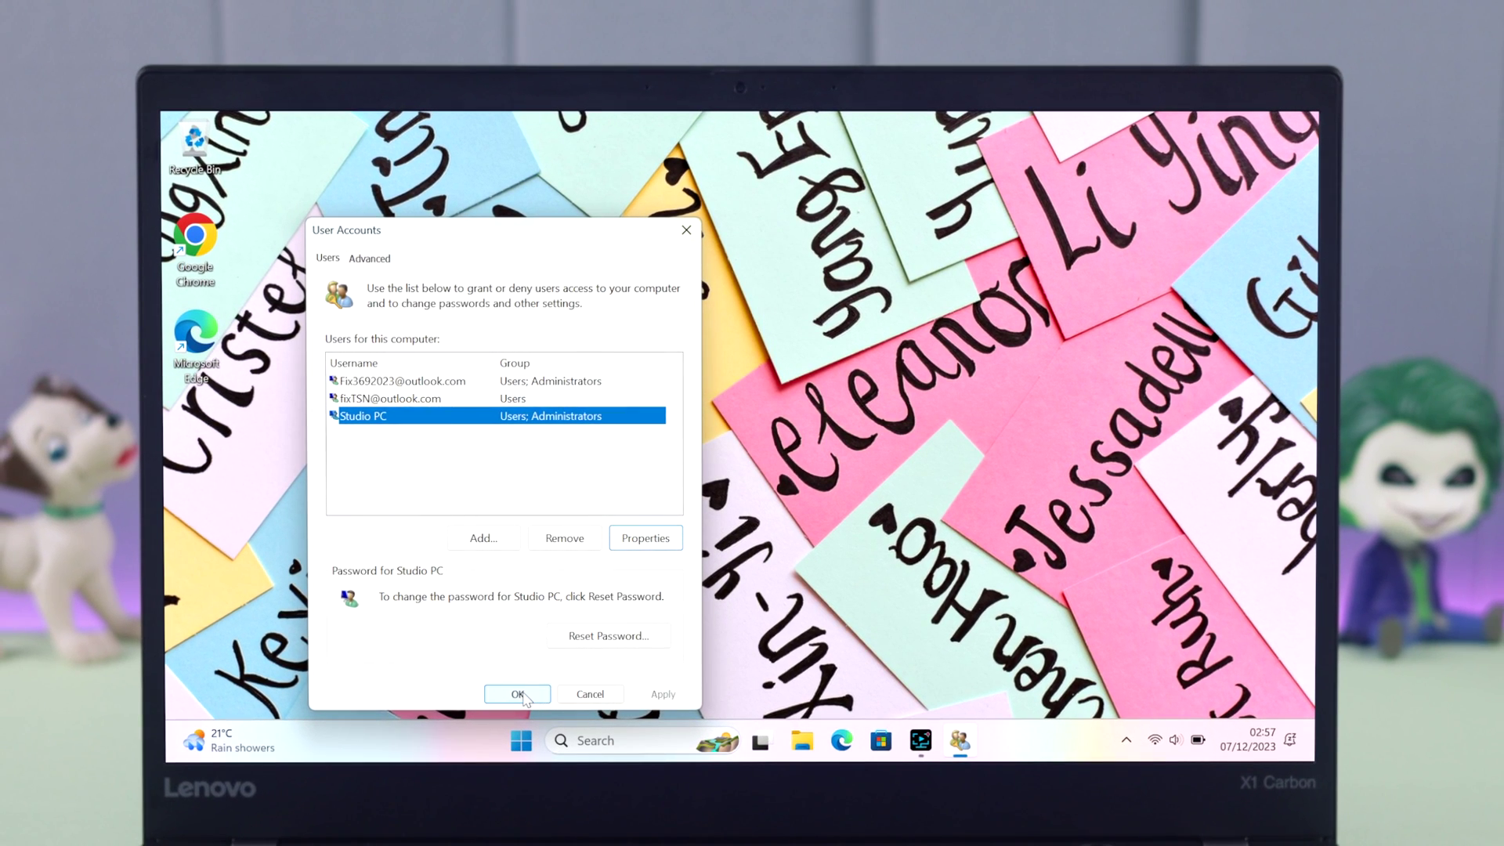
left_click(519, 695)
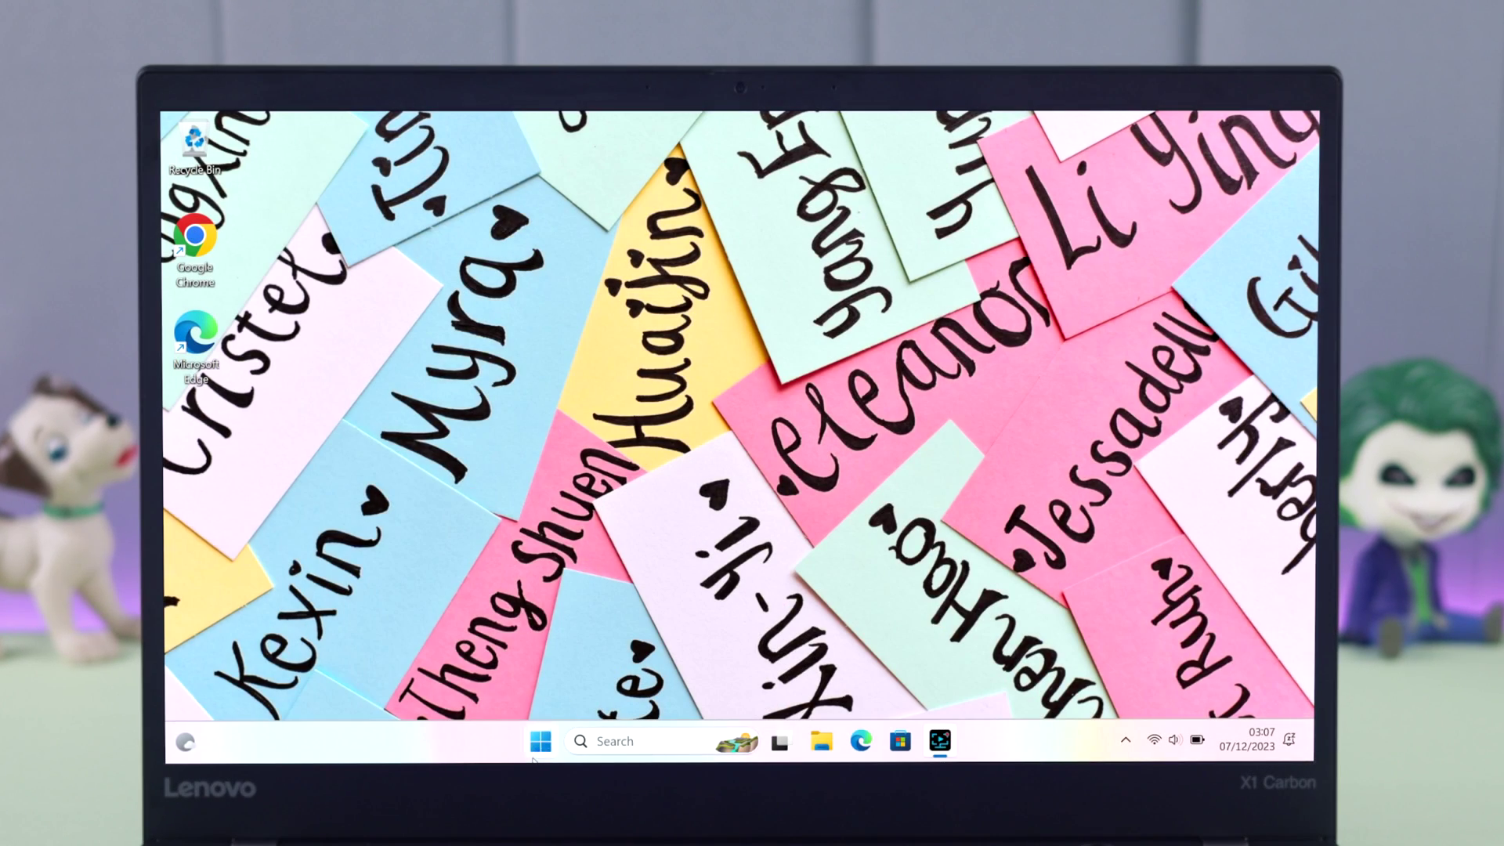
After restarting, launch Settings from Start to confirm the account now reads Studio PC.
left_click(541, 741)
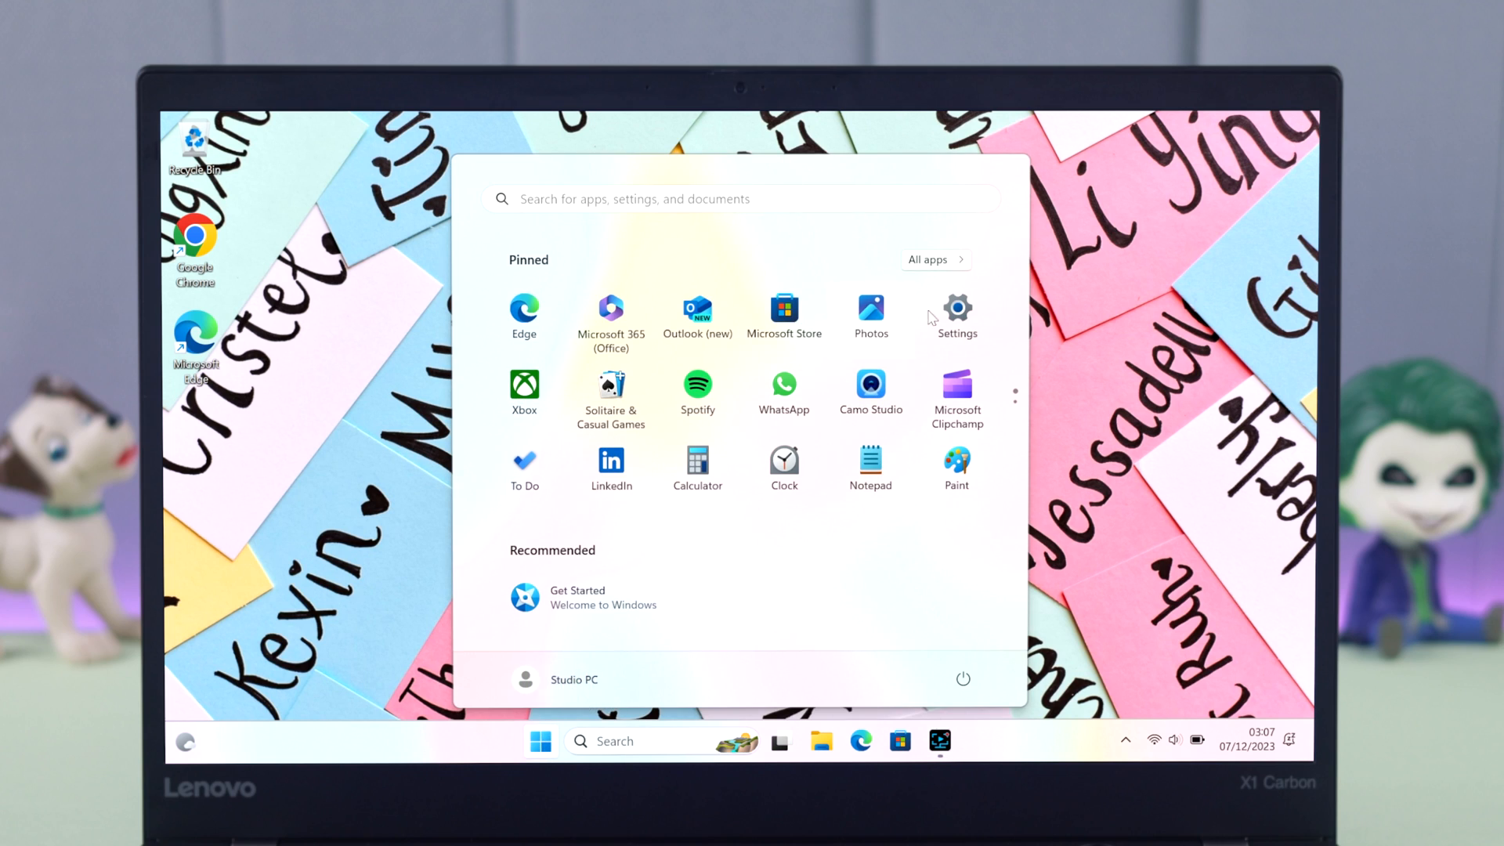
left_click(957, 312)
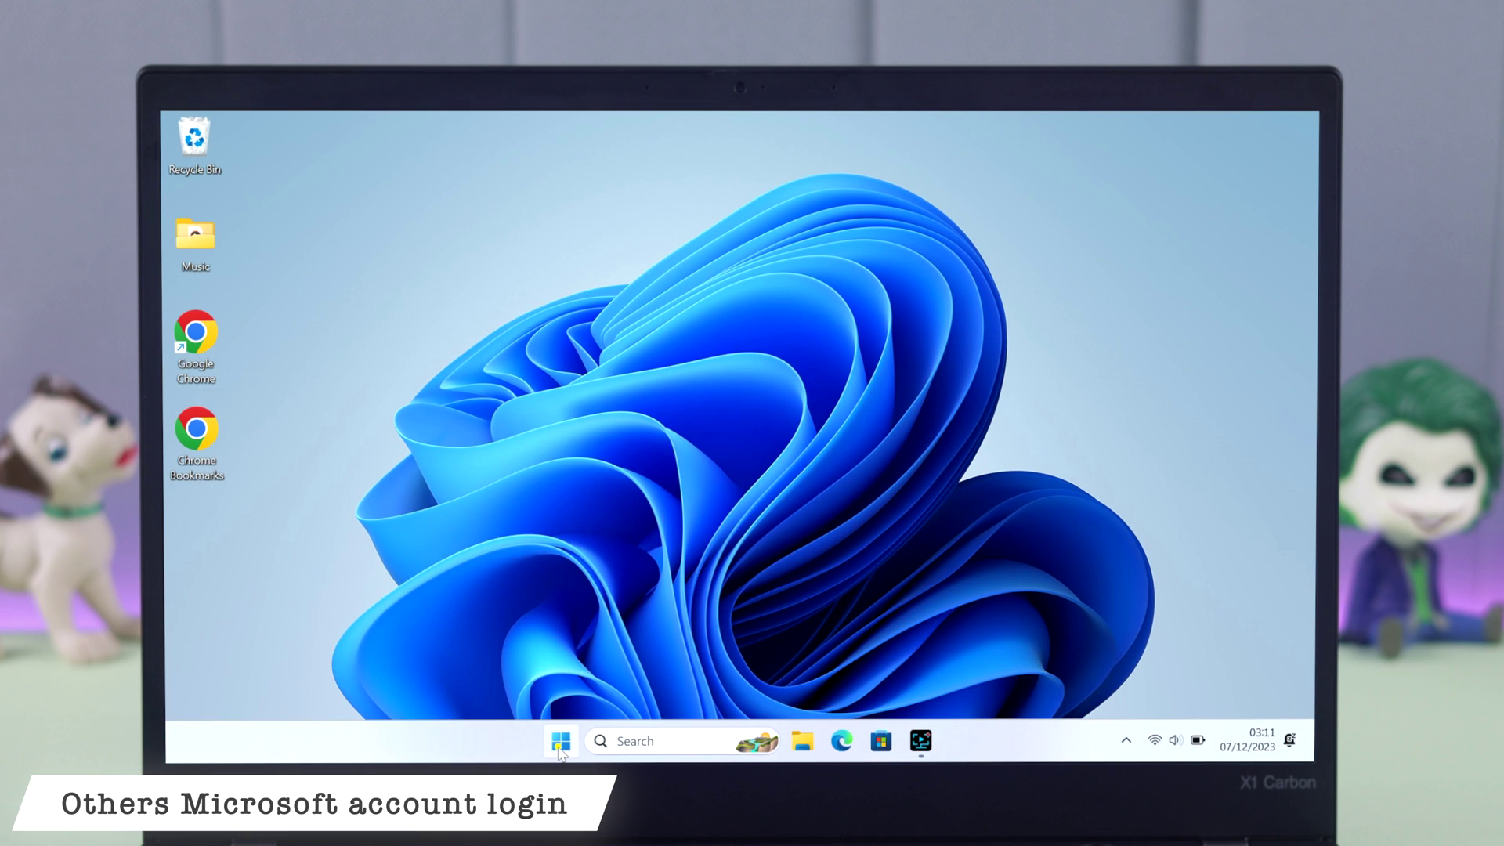
View the signed-in Microsoft account's profile on the Settings Home page, then close Settings.
left_click(560, 743)
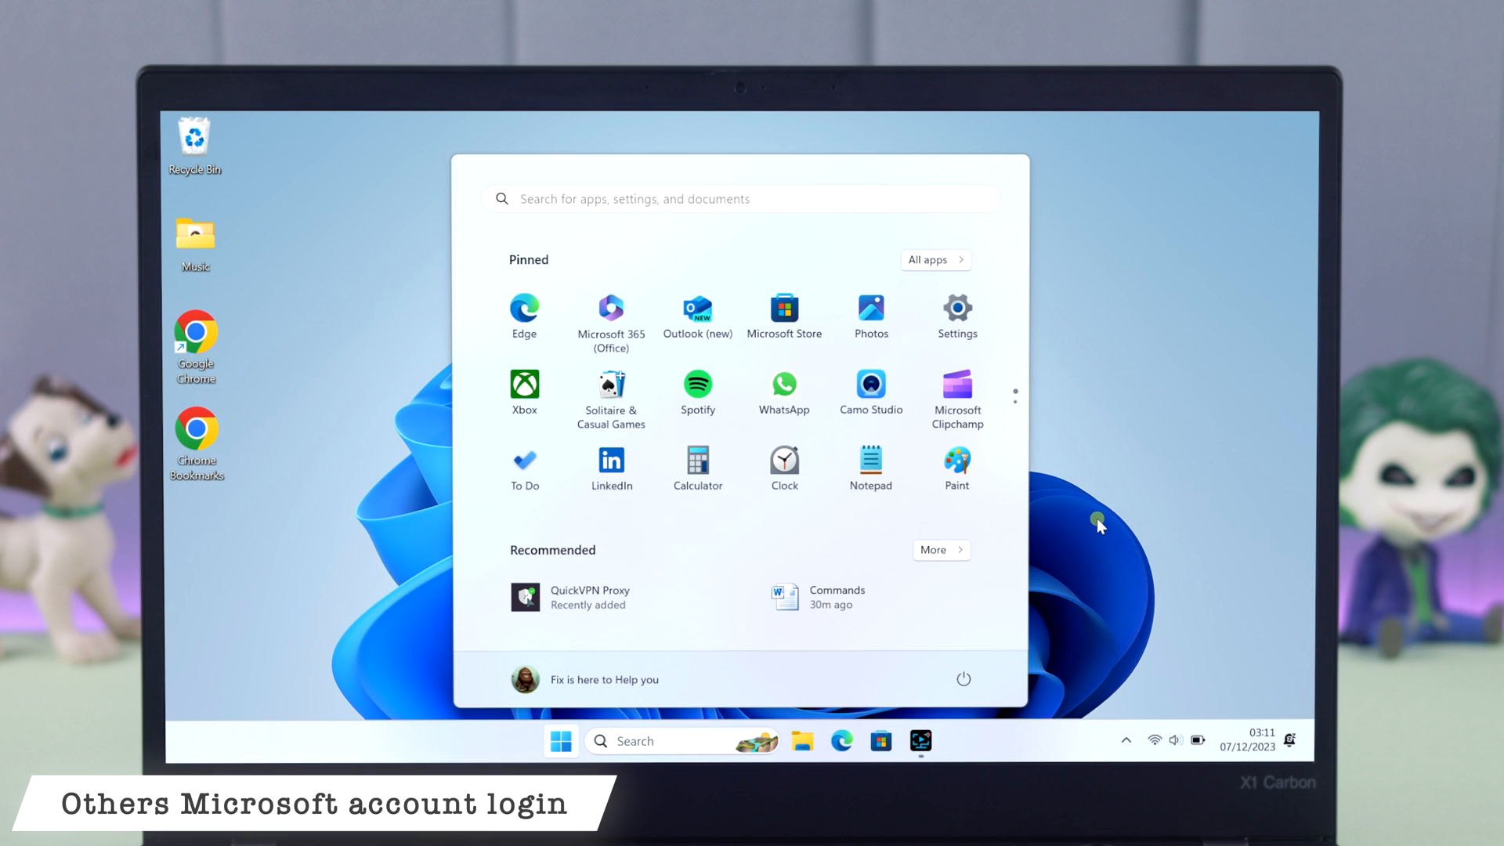
left_click(958, 312)
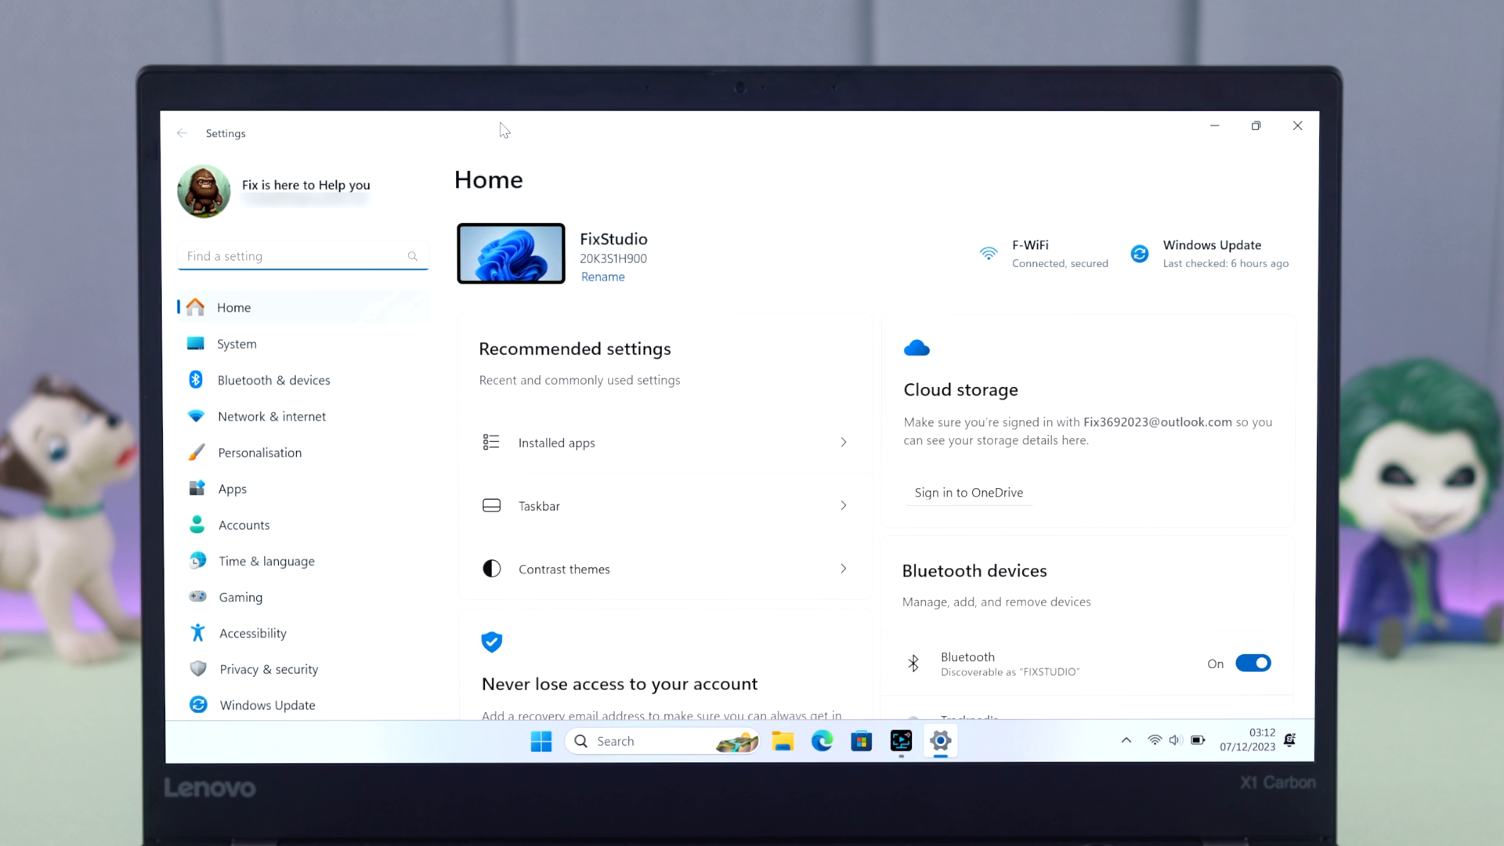
left_click(1307, 127)
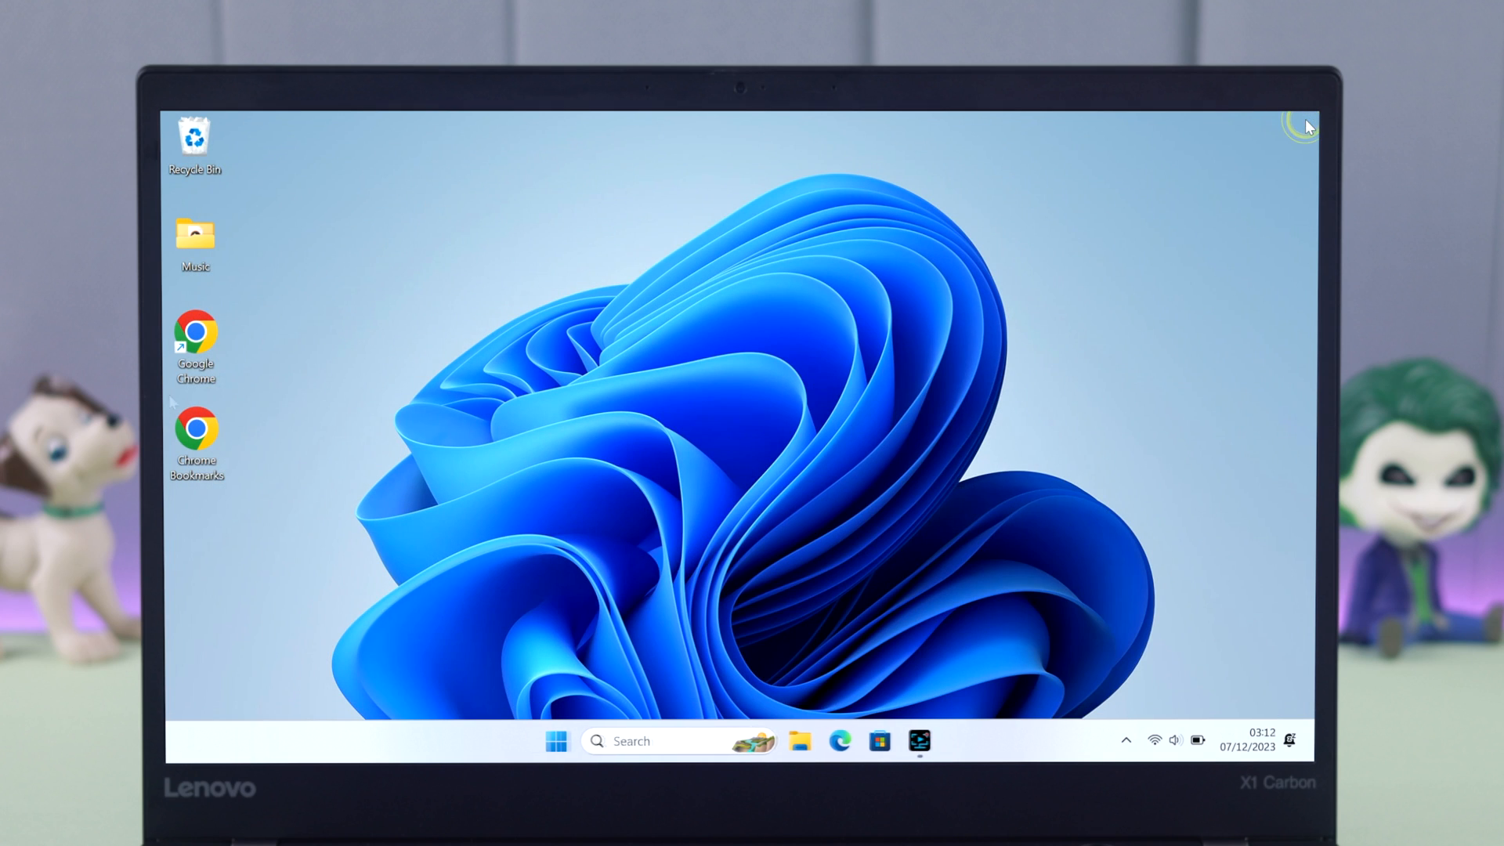
On account.microsoft.com under Your info, edit the full name to 'Admin is here to Help you' and save.
double_click(203, 339)
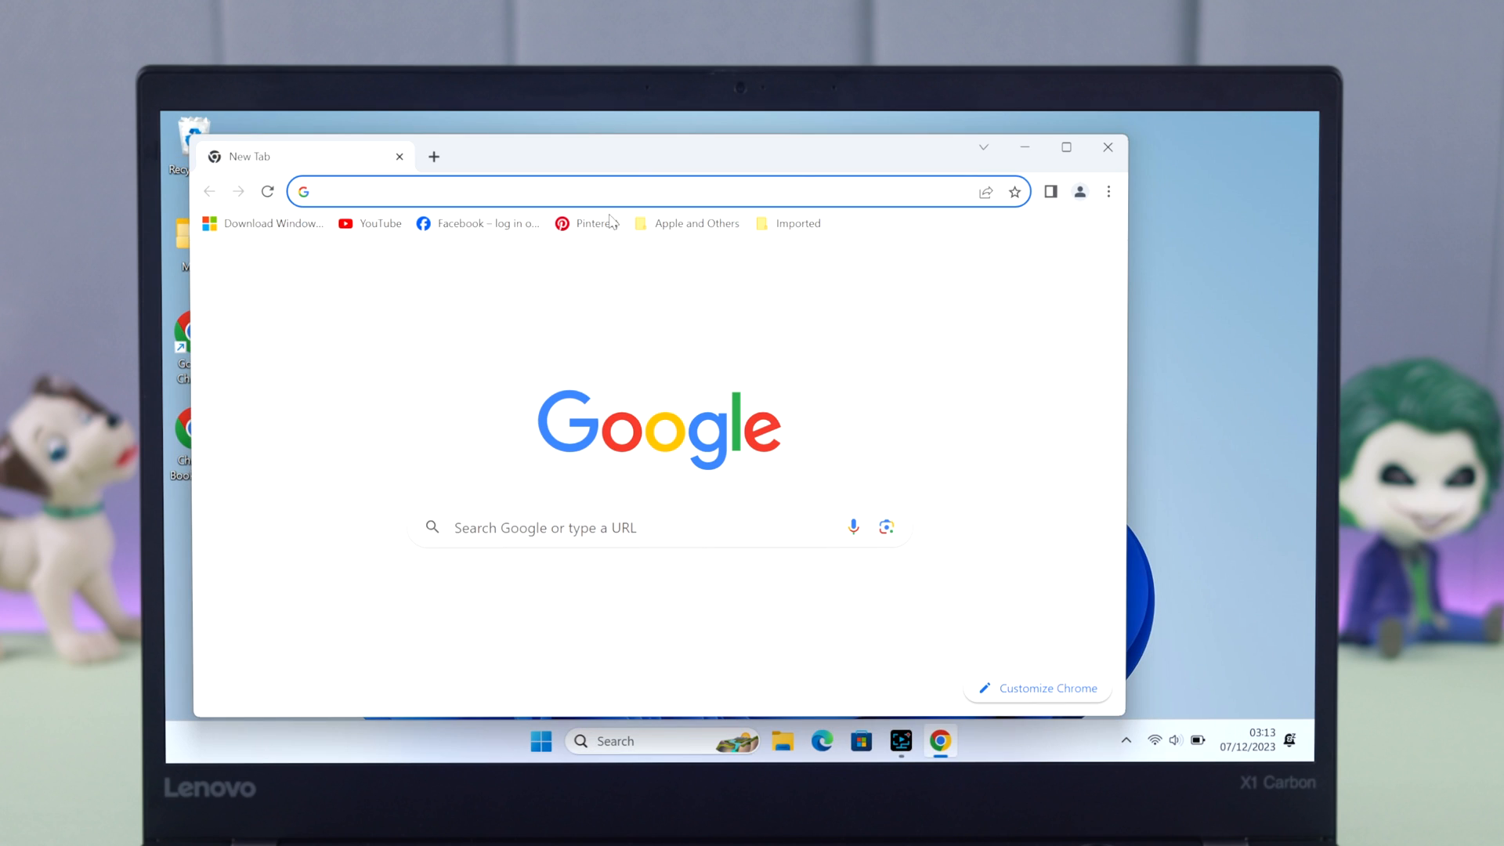
type("mi")
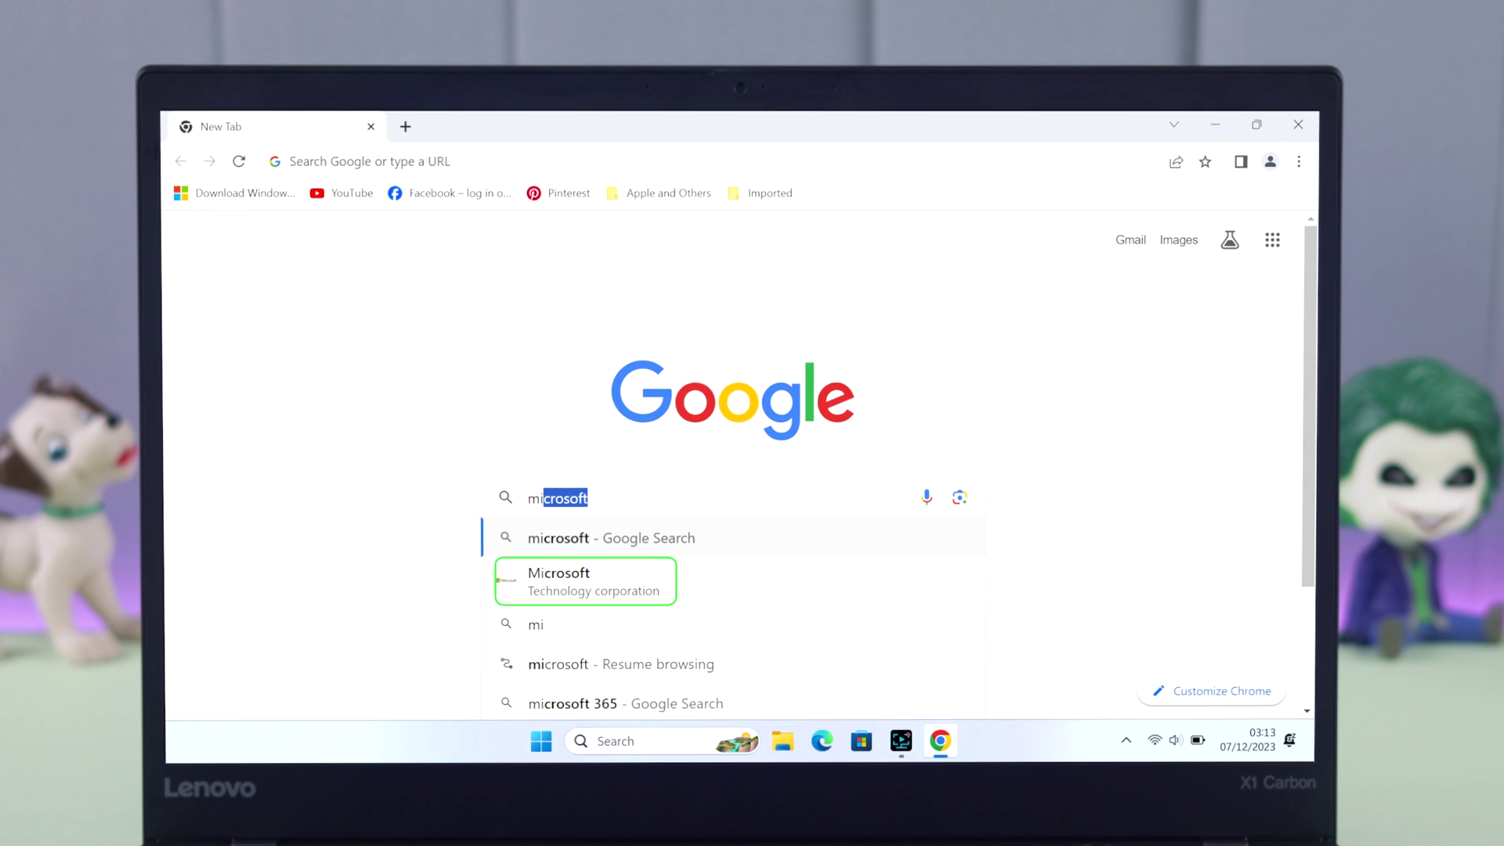
key("Return")
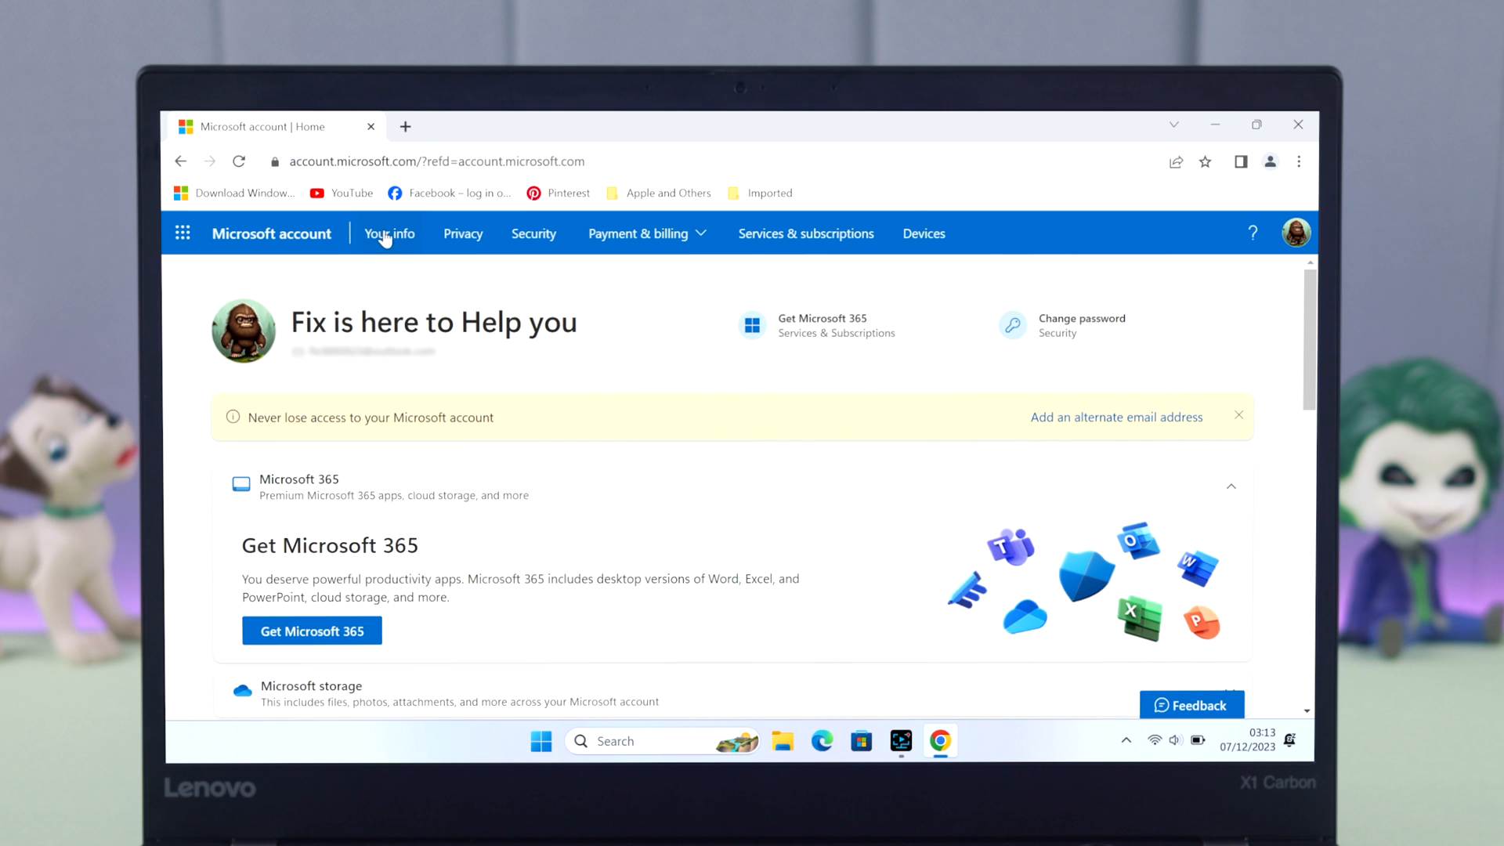
left_click(384, 236)
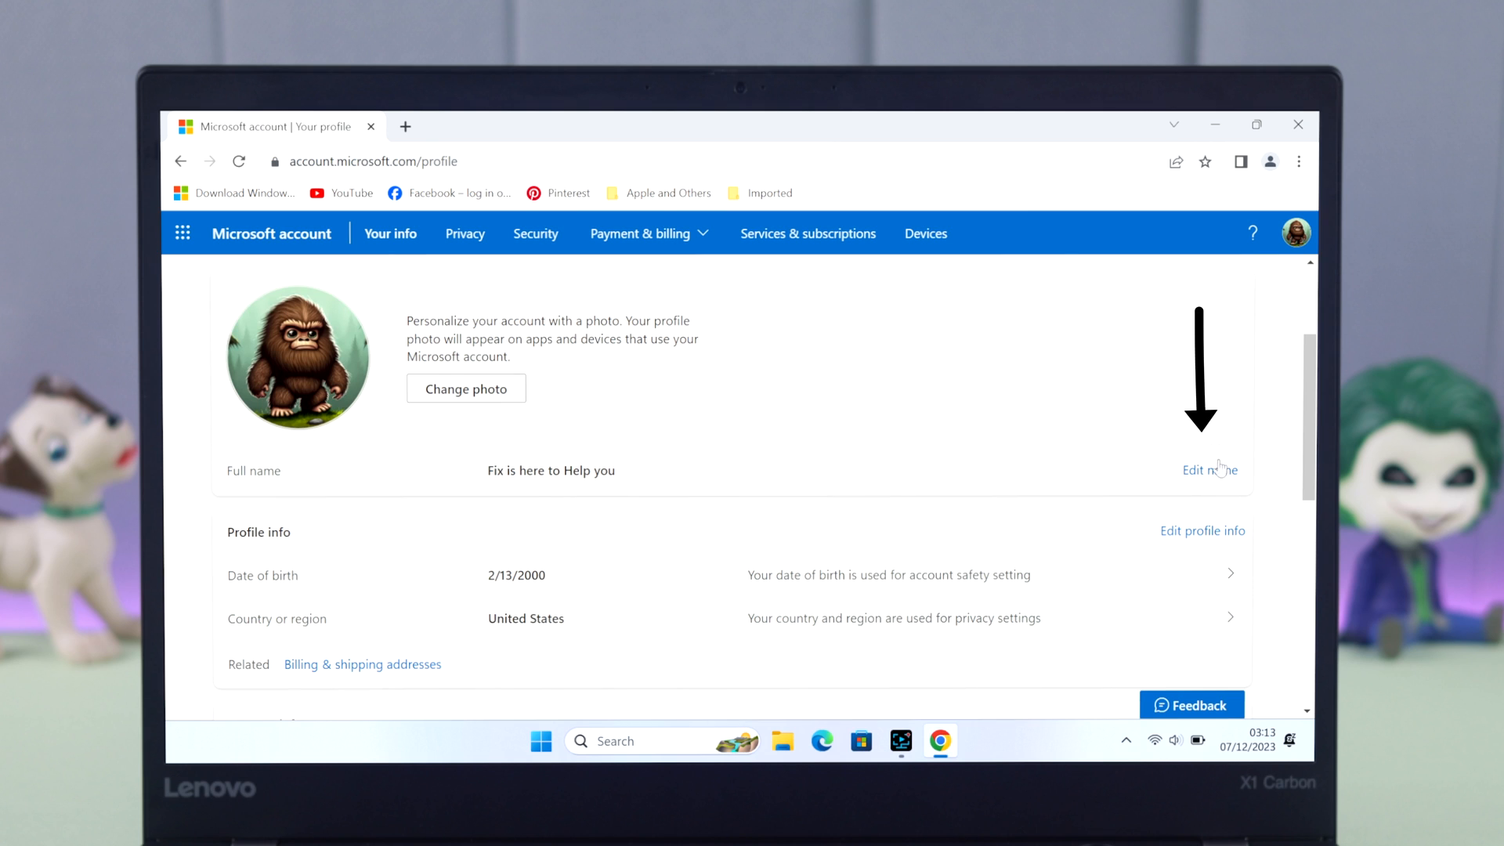
left_click(1219, 469)
left_click(809, 670)
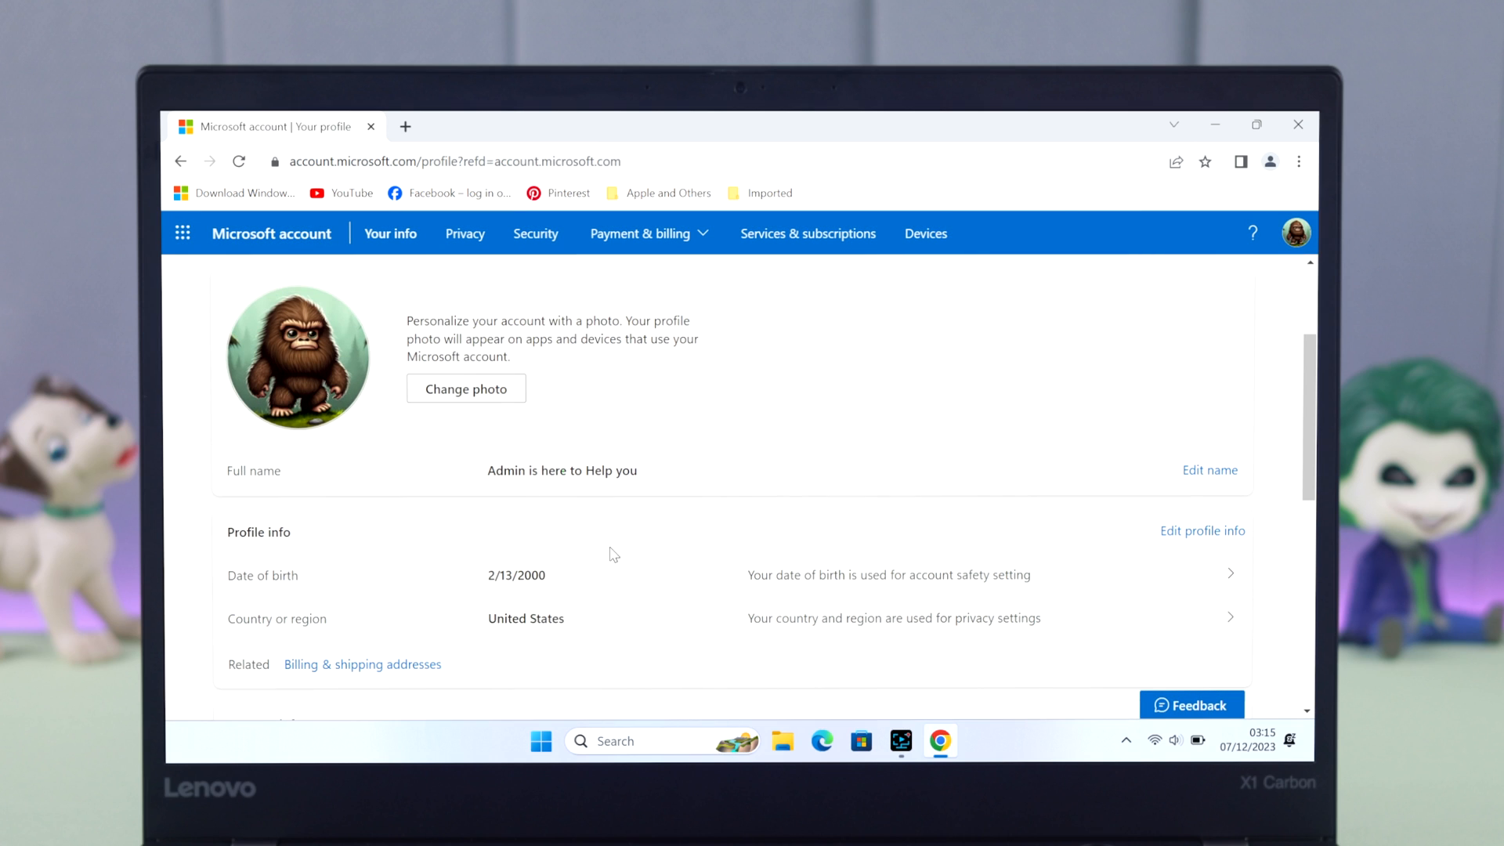
Check the Start menu and Settings now show the user as 'Admin is here to Help you'.
left_click(1302, 126)
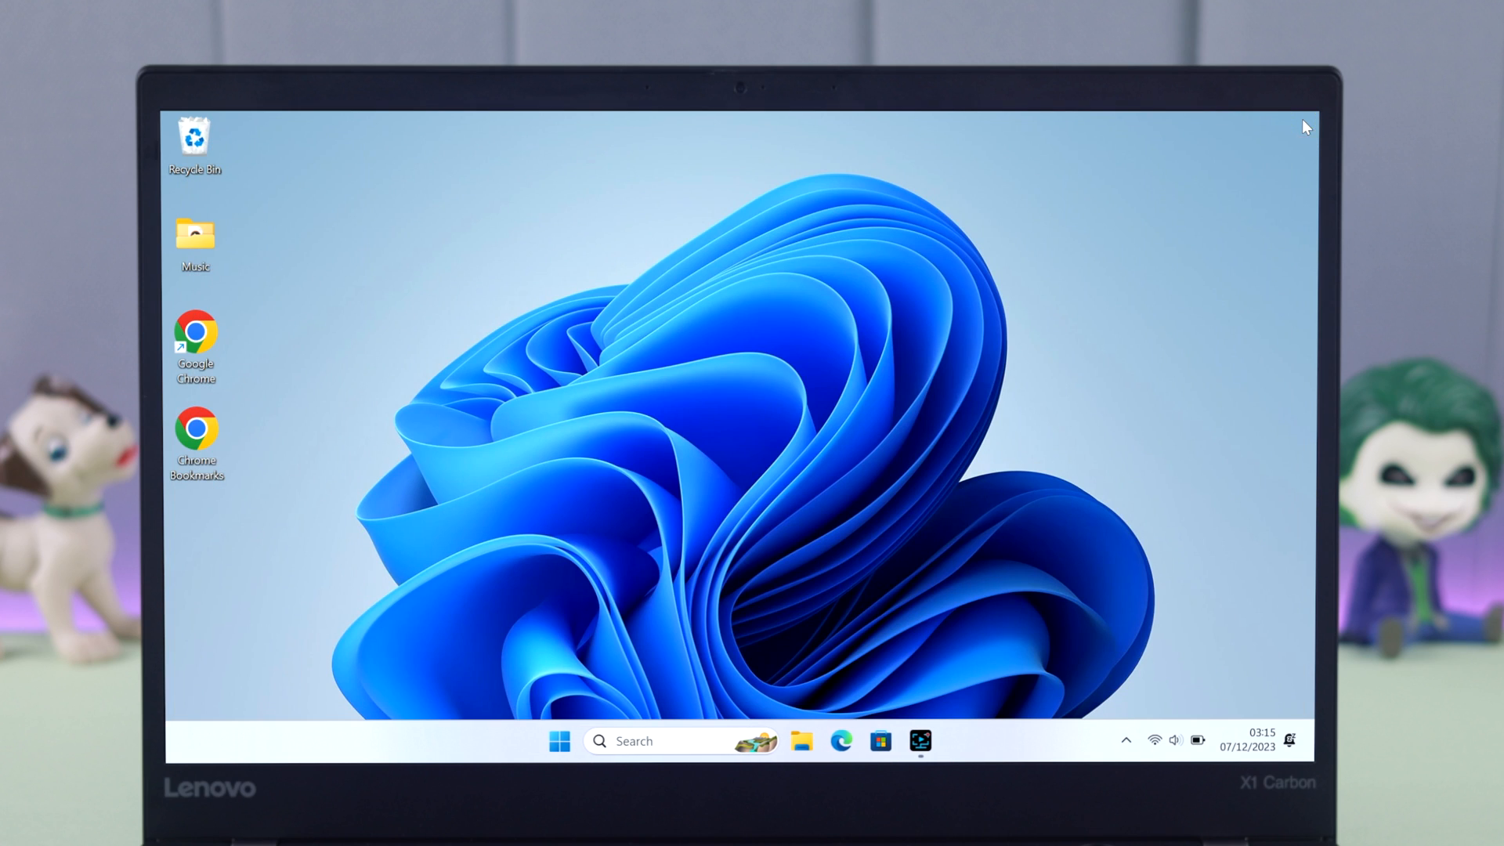
left_click(561, 741)
left_click(567, 682)
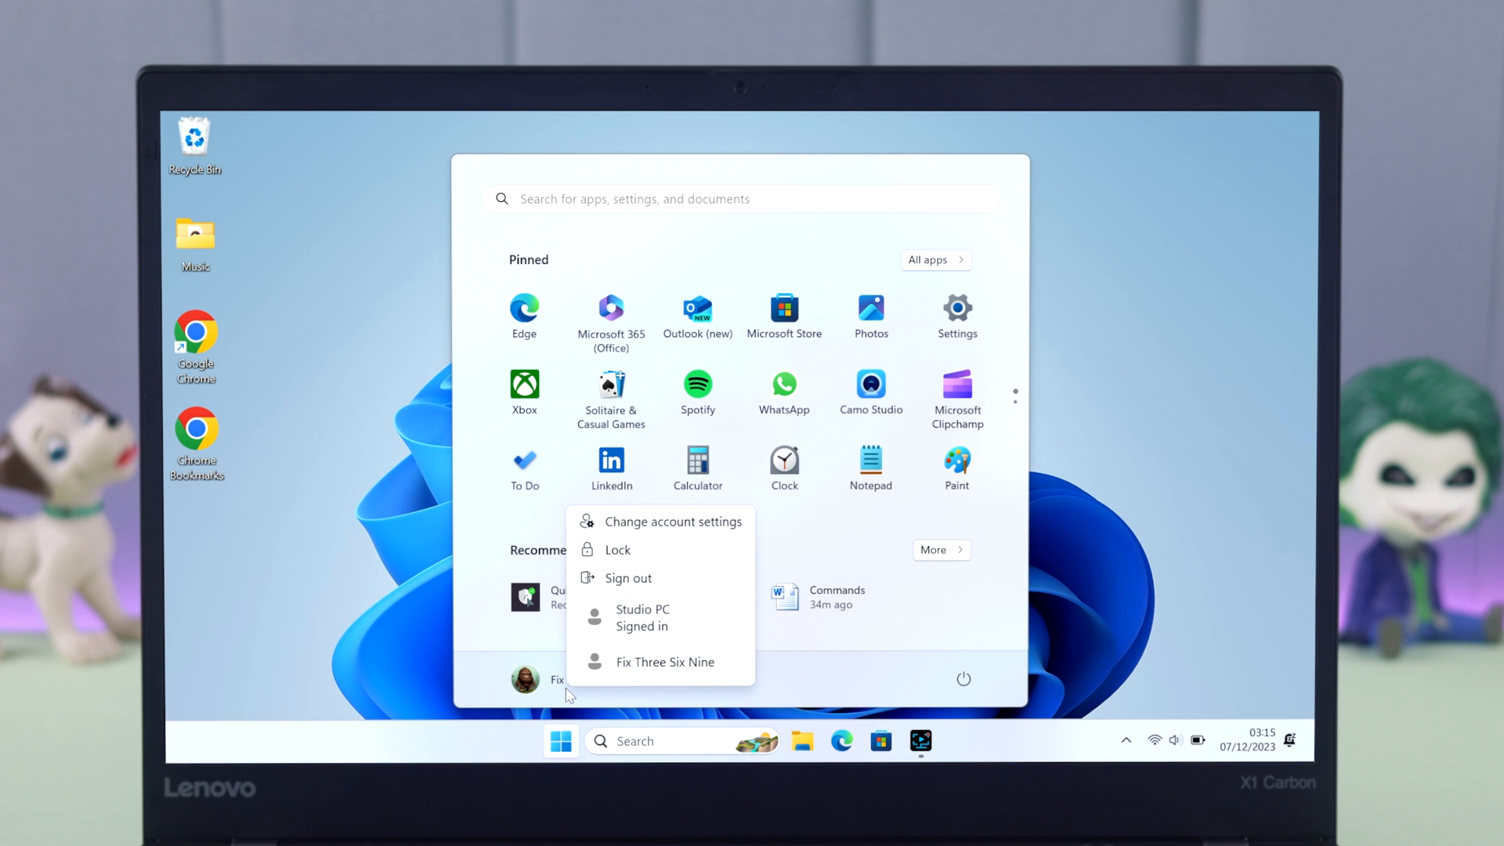
left_click(567, 682)
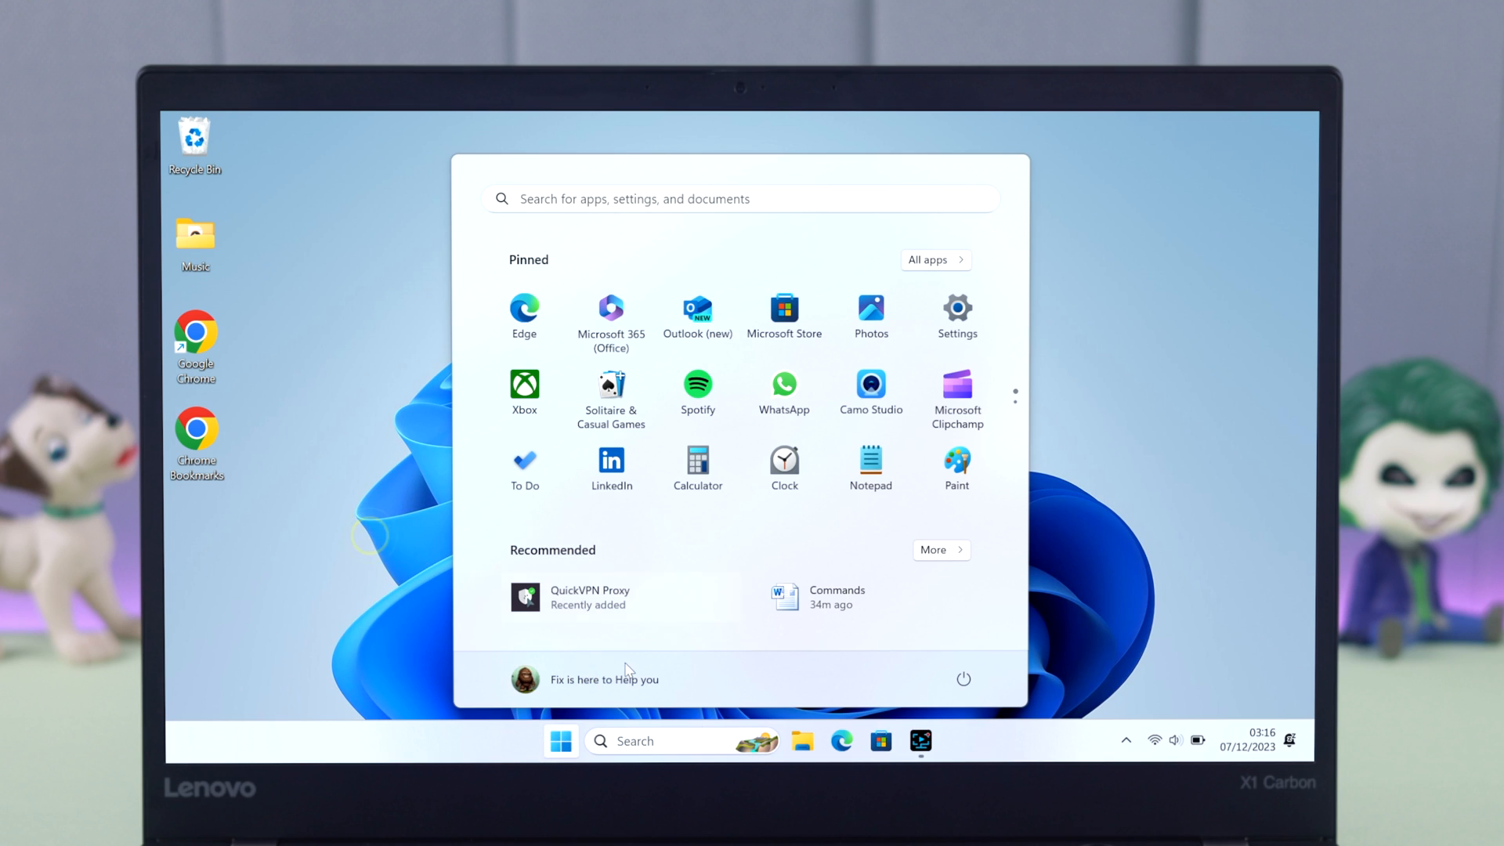
left_click(561, 741)
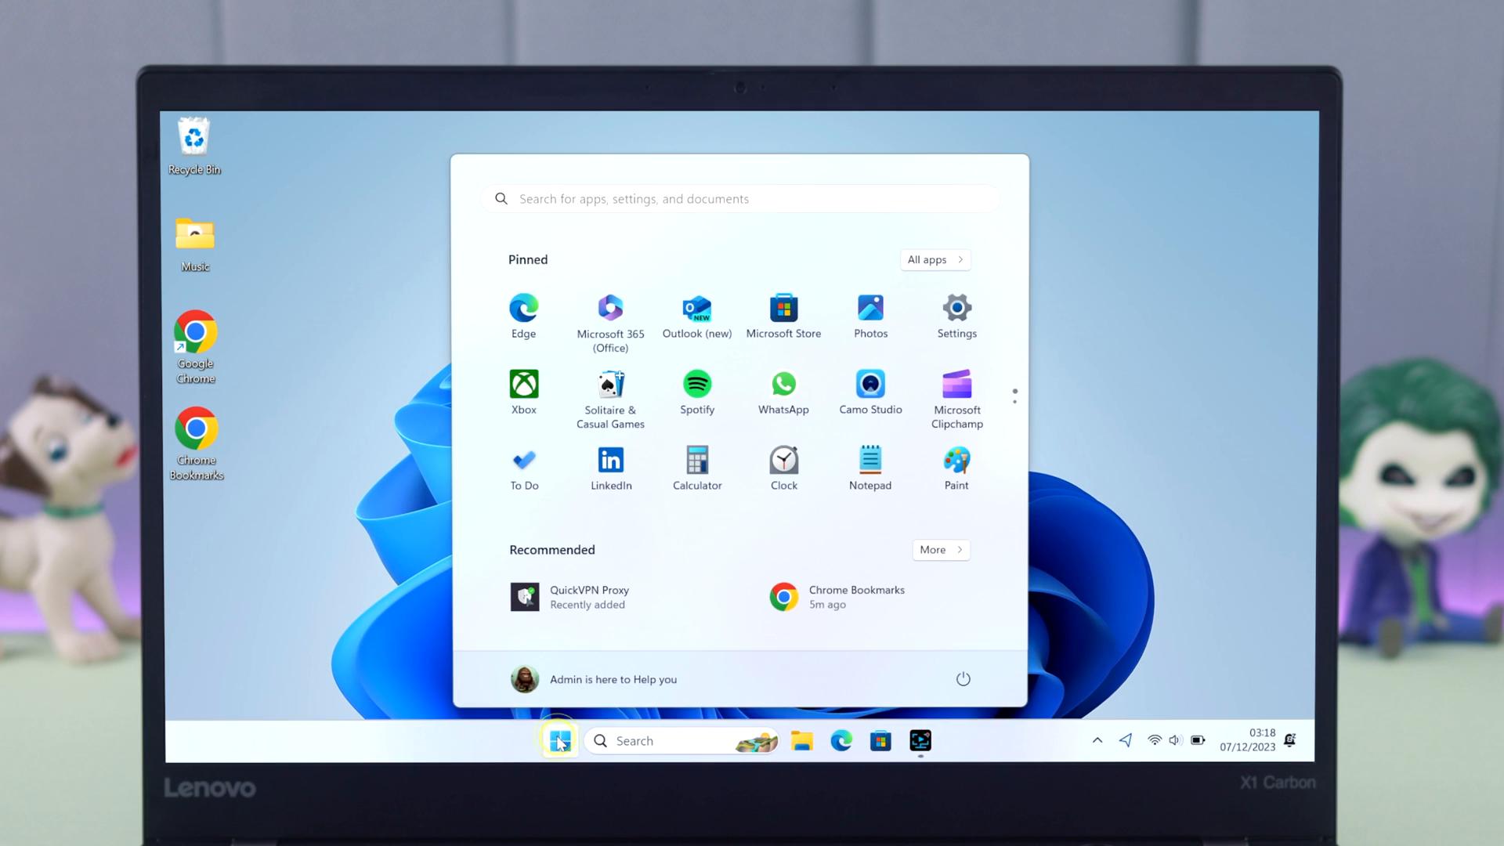
left_click(958, 308)
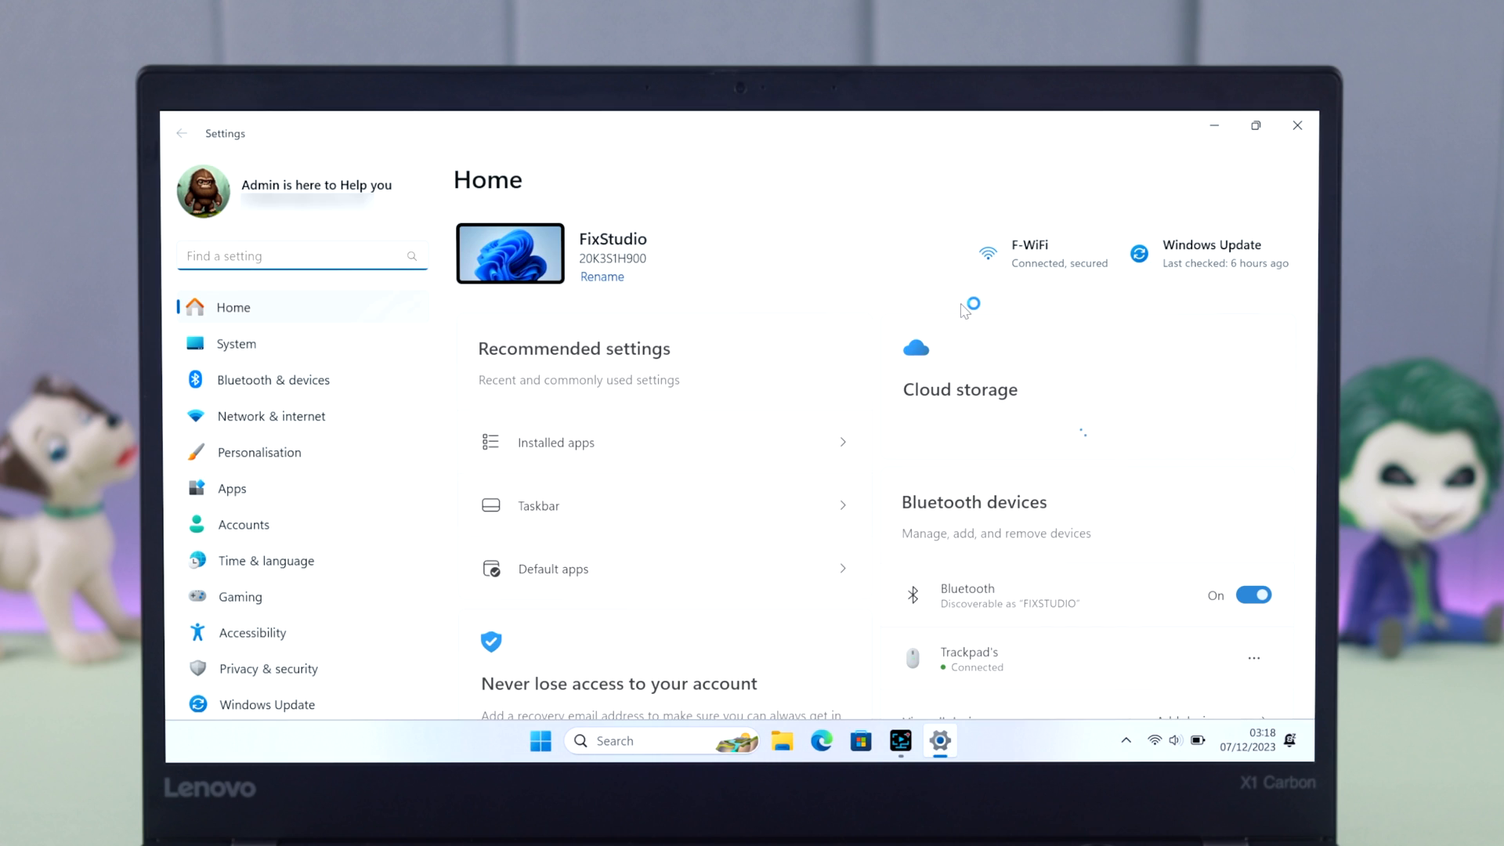